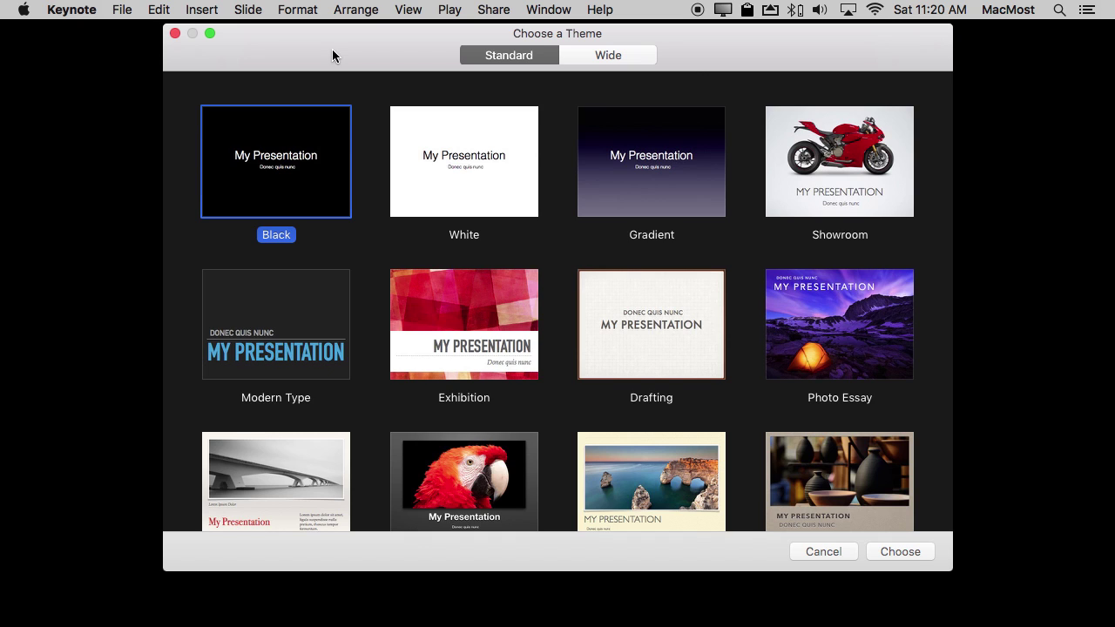
Step: Pick the plain White theme from the Standard themes
left_click(445, 168)
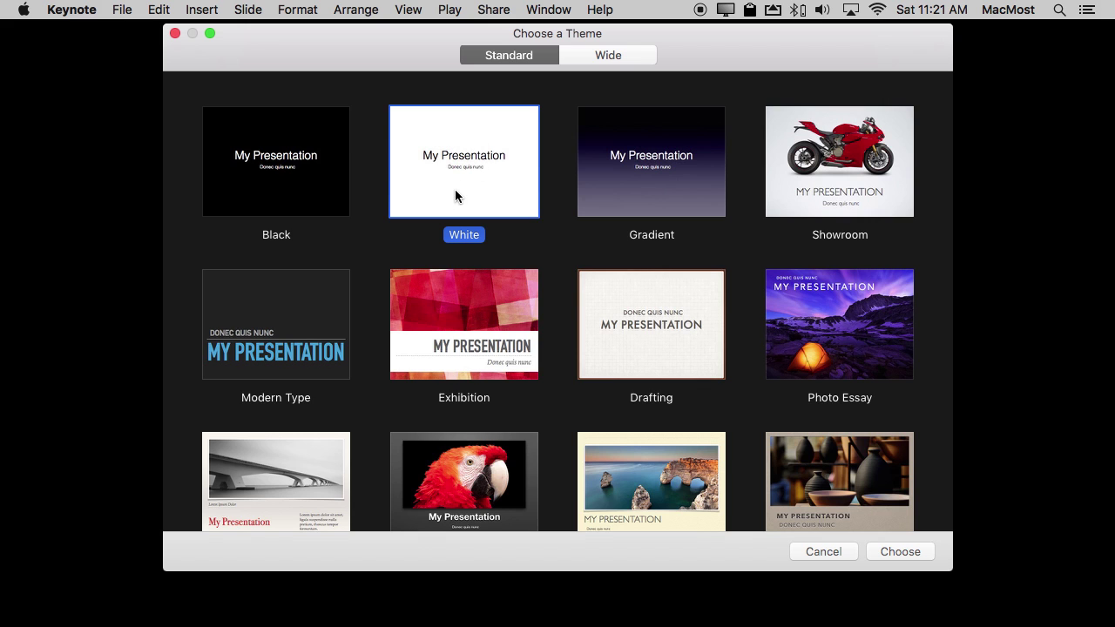
Step: Create the White presentation, delete the title and subtitle placeholders, and make the background green
left_click(891, 552)
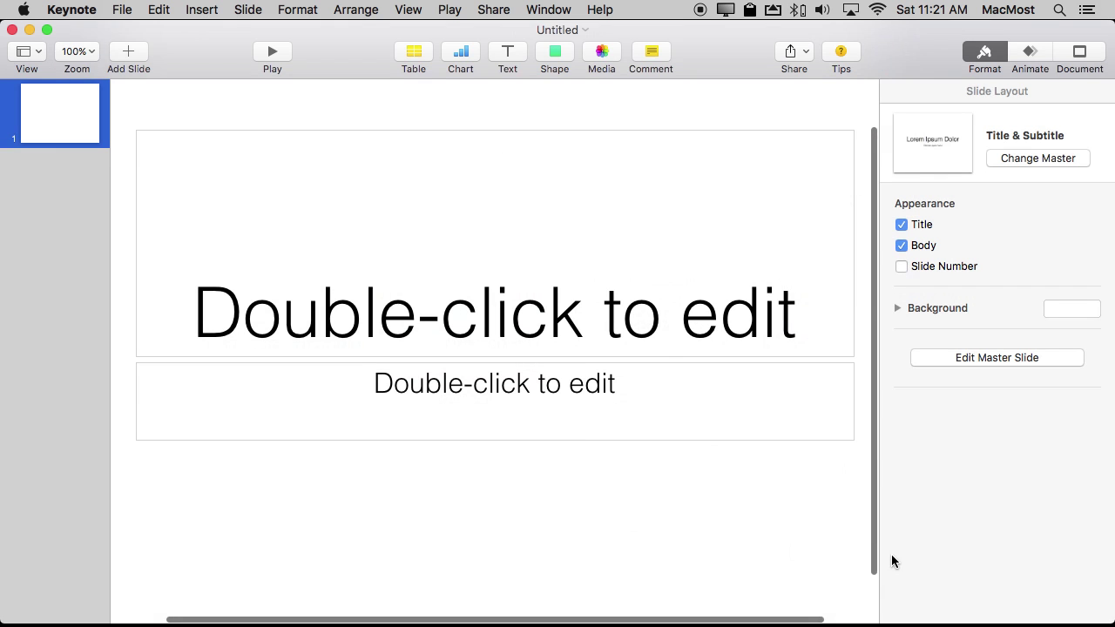
left_click(538, 354)
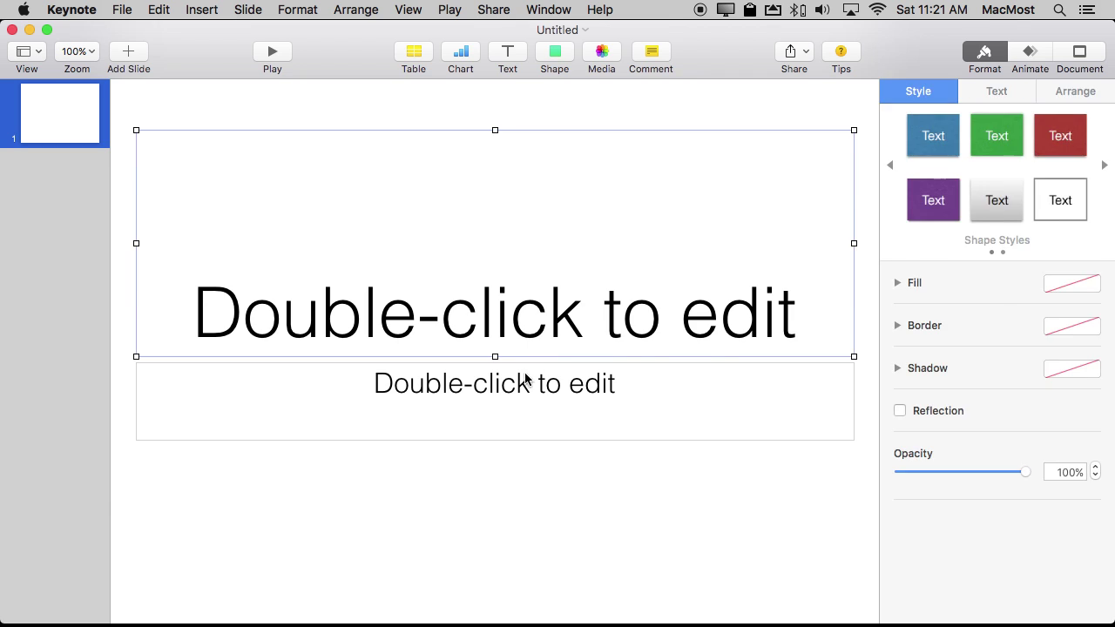
left_click(523, 383, "shift")
key("Delete")
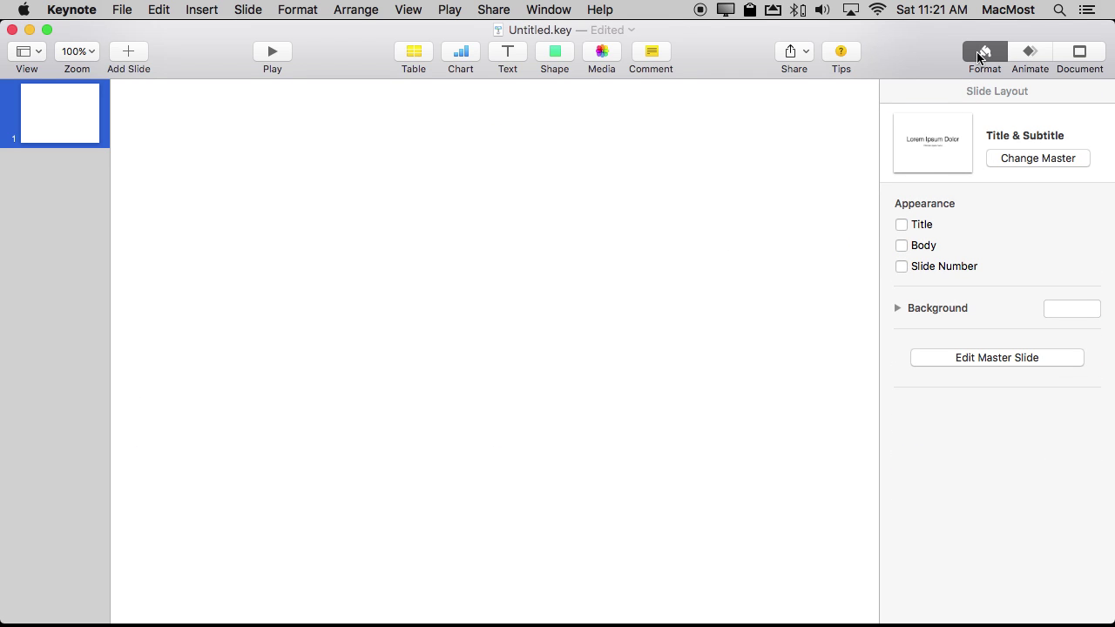
left_click(1064, 308)
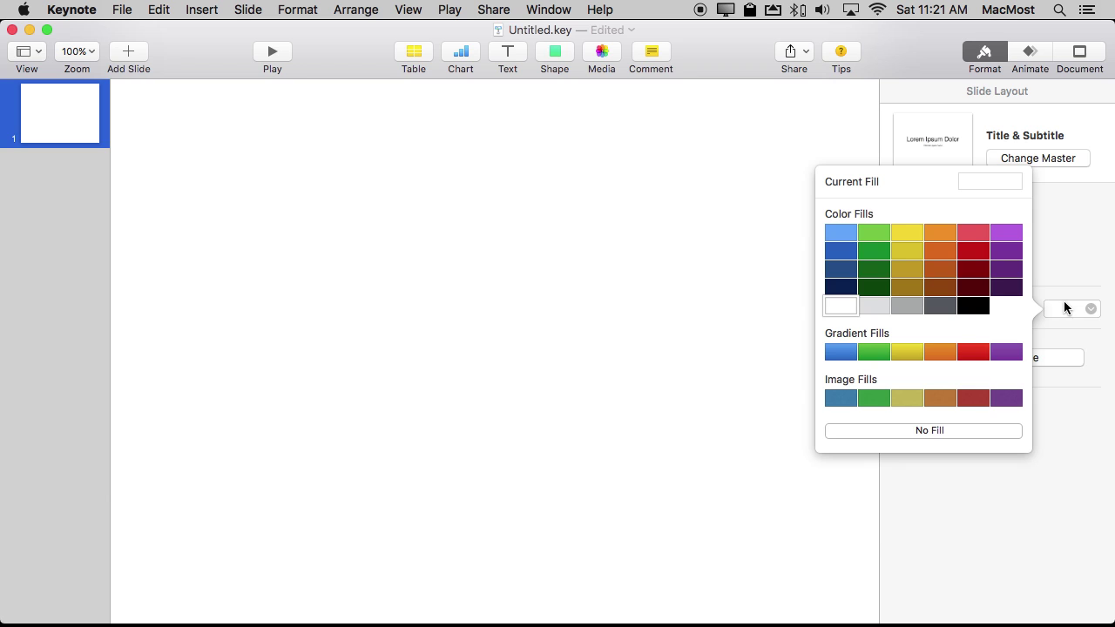
left_click(875, 233)
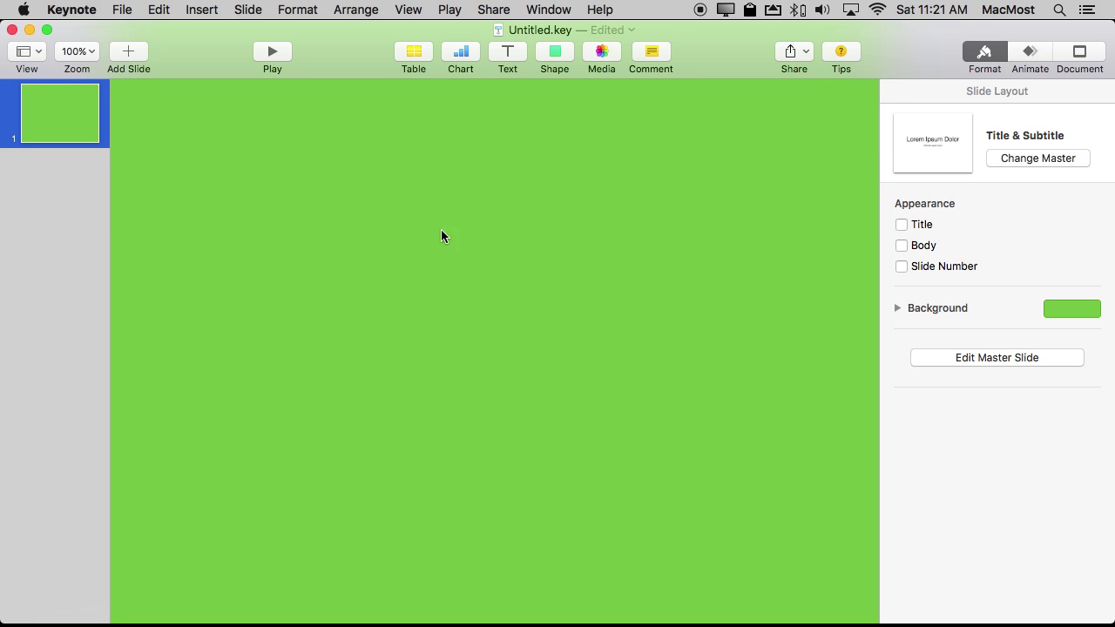
Step: Add a text box reading 'Amazing!' set in 100 pt Hobo Std
left_click(508, 54)
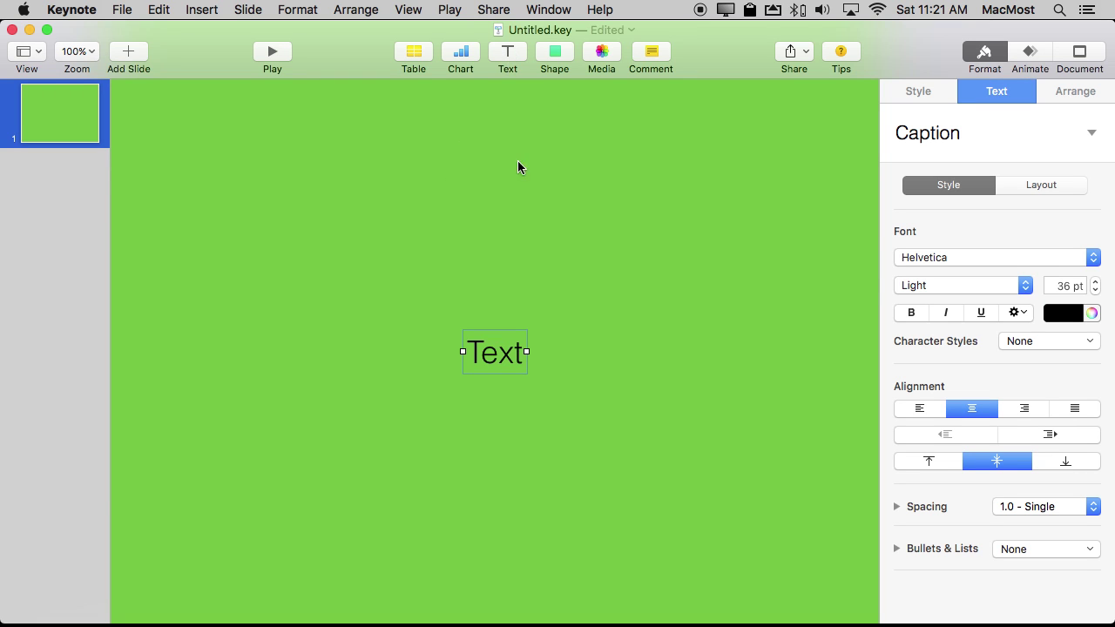
double_click(489, 370)
type("A")
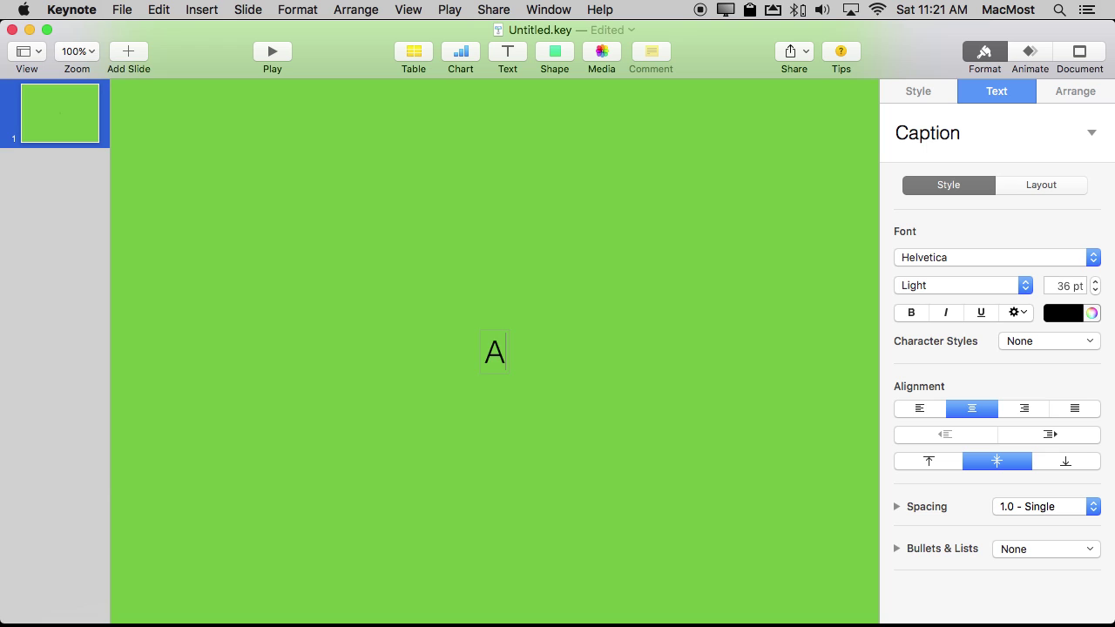
type("mazing!")
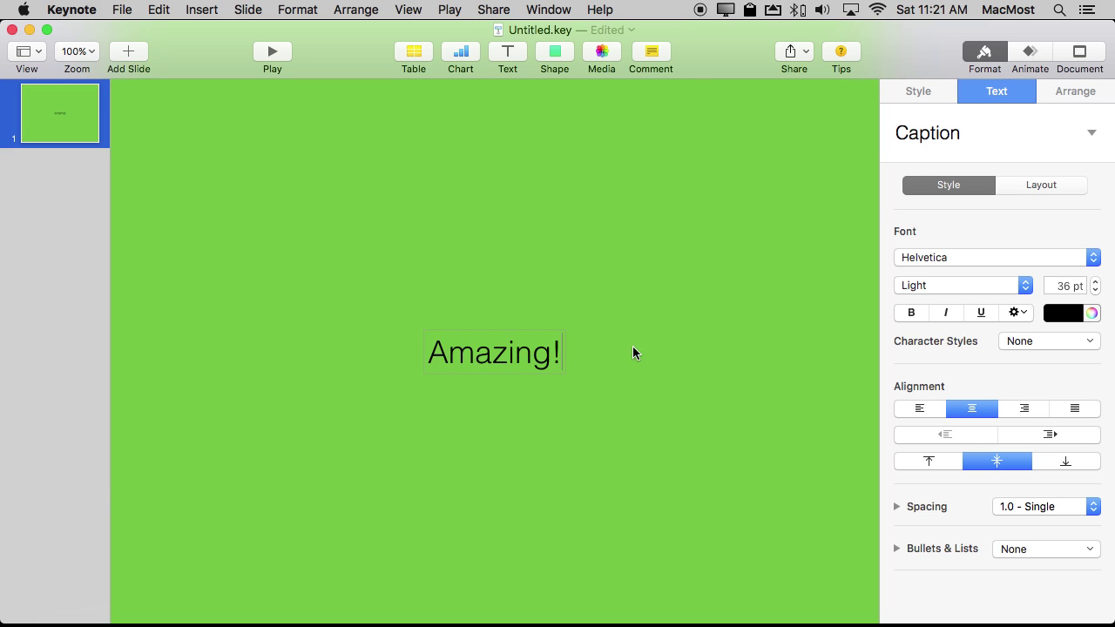
key("super+a")
left_click(947, 255)
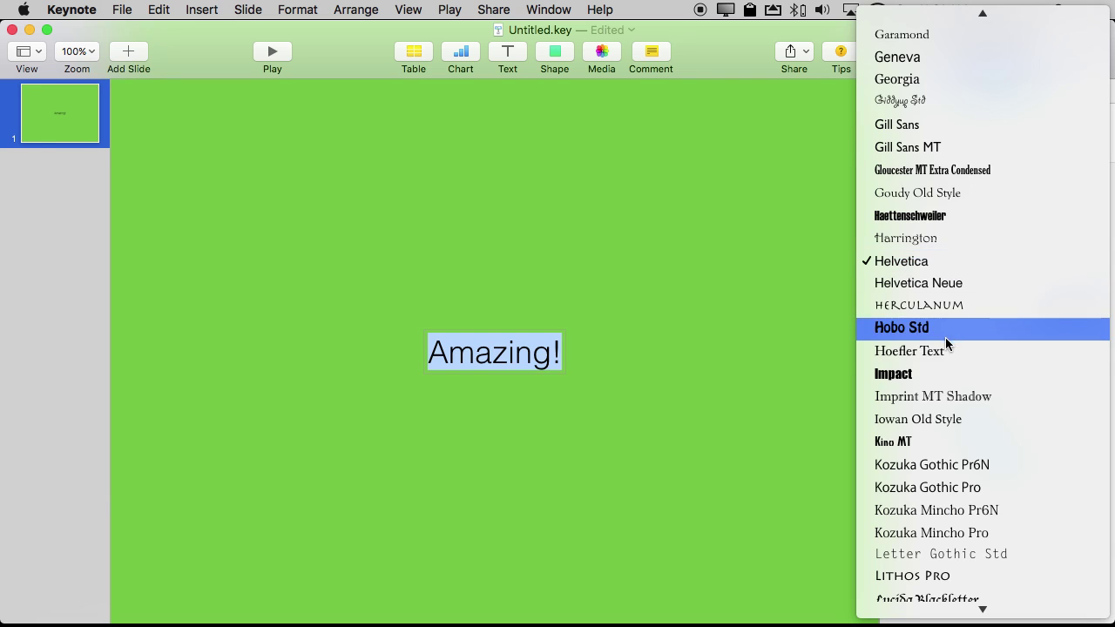
left_click(912, 303)
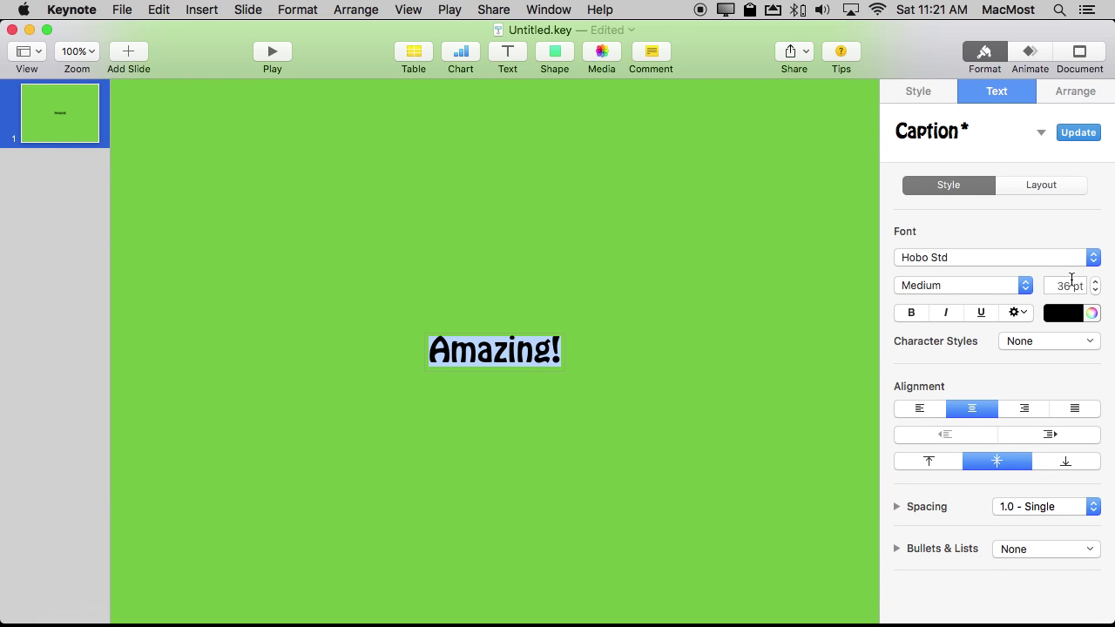
left_click(1064, 285)
type("100")
key("Return")
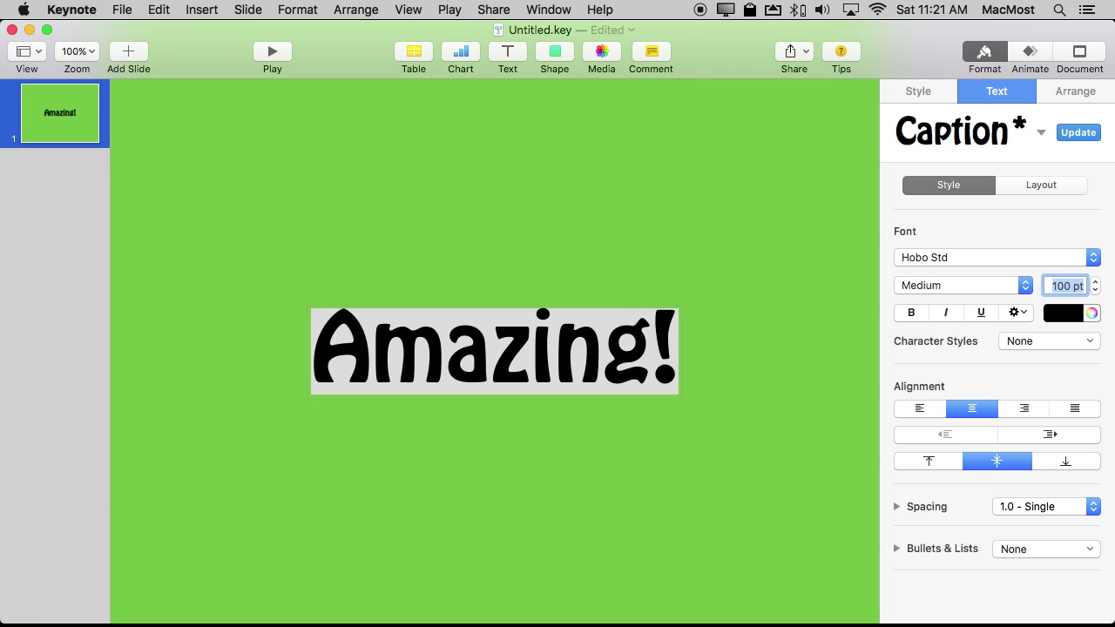
Step: Make the Amazing! text white and give it a drop shadow
left_click(1078, 314)
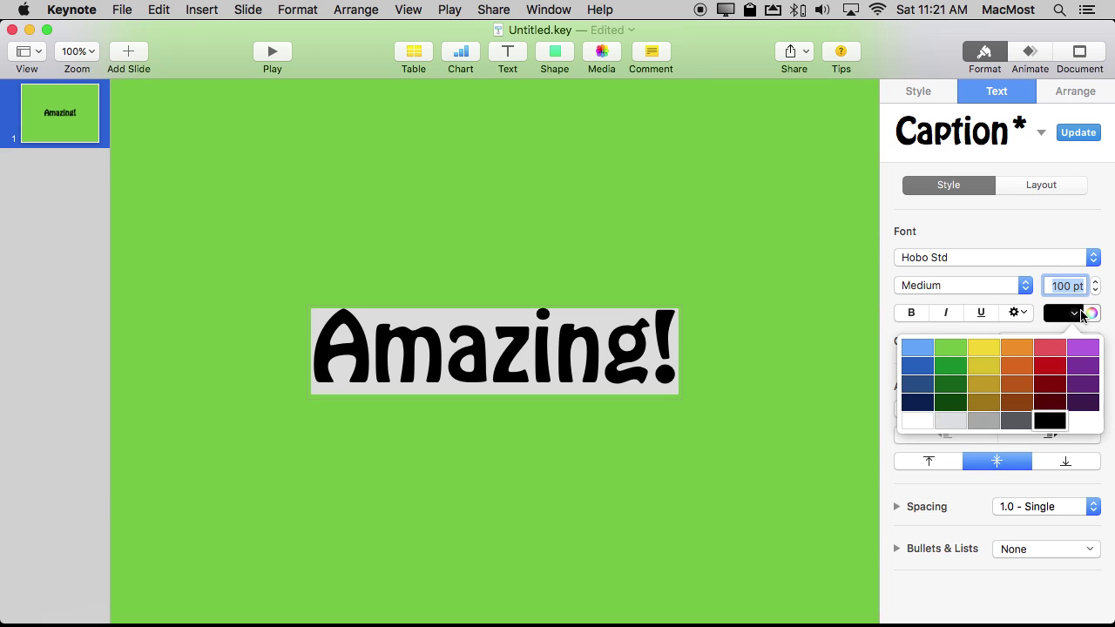
left_click(915, 424)
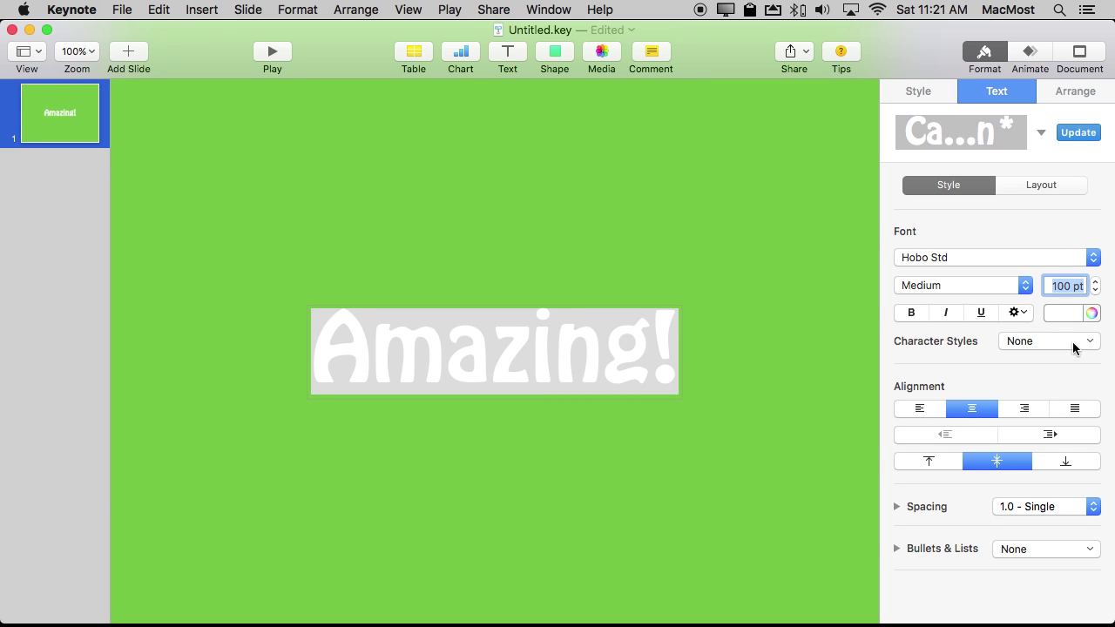
left_click(1017, 312)
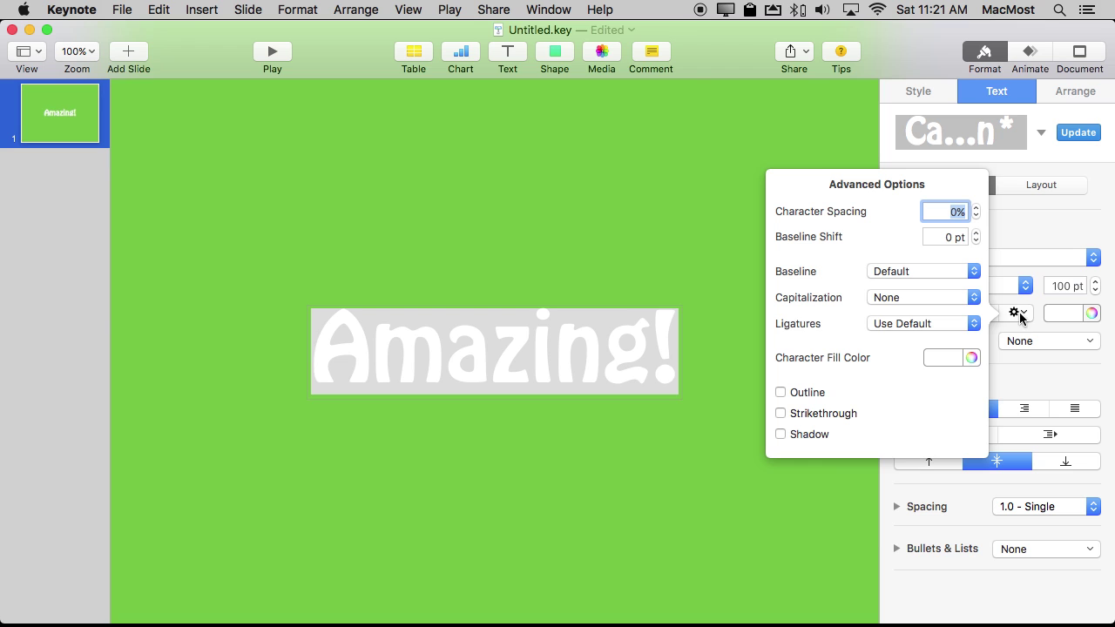
left_click(799, 438)
left_click(715, 473)
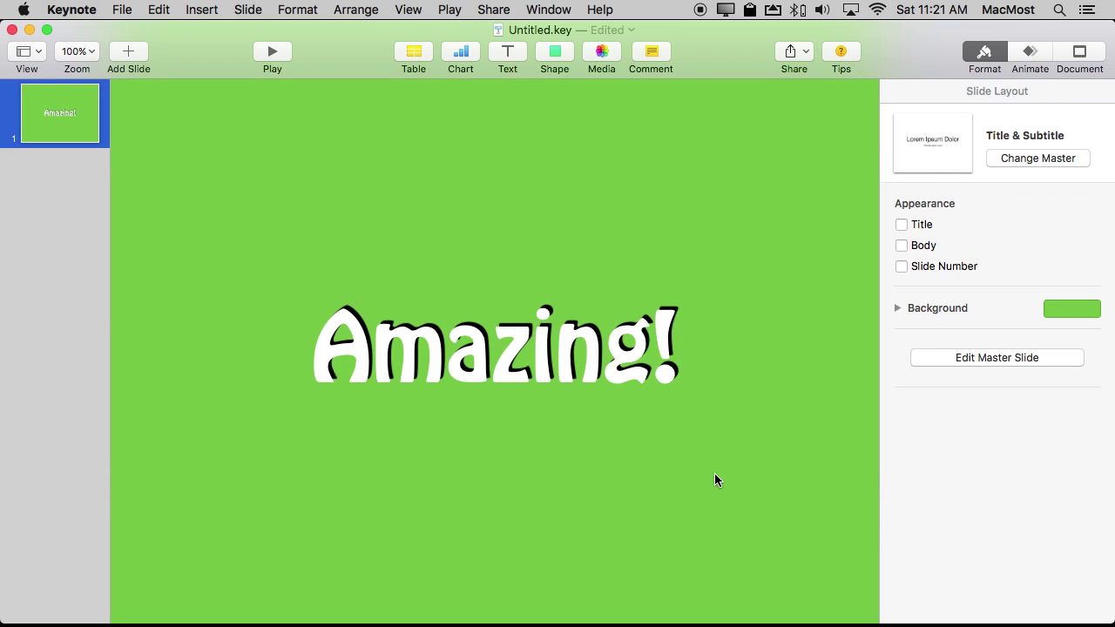
Step: Give the Amazing! text a Bounce build-in animation
left_click(514, 355)
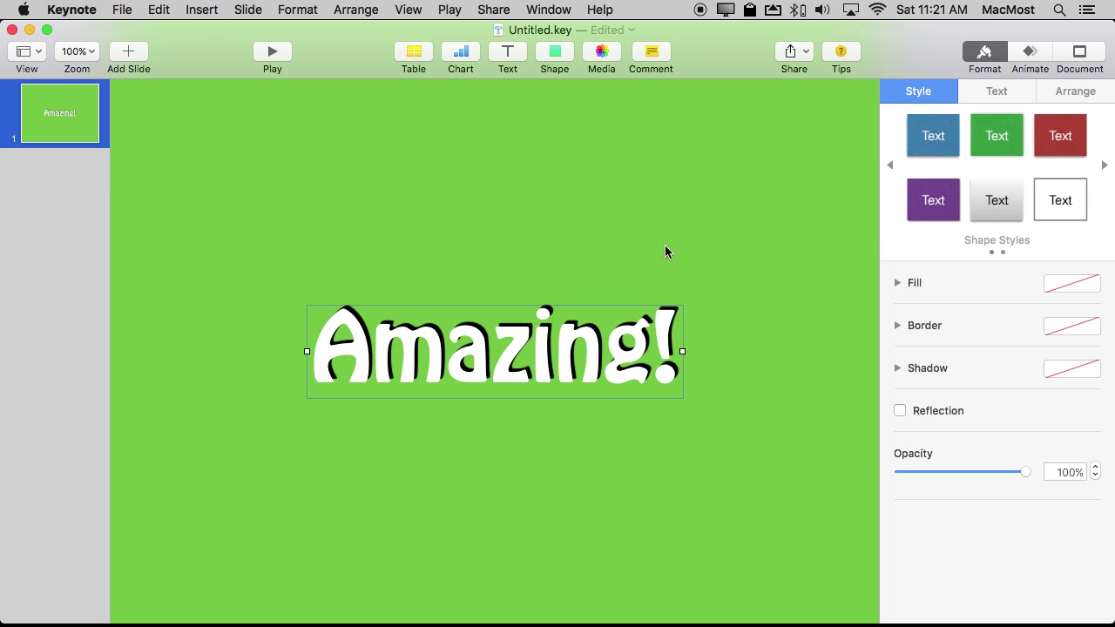
left_click(1033, 53)
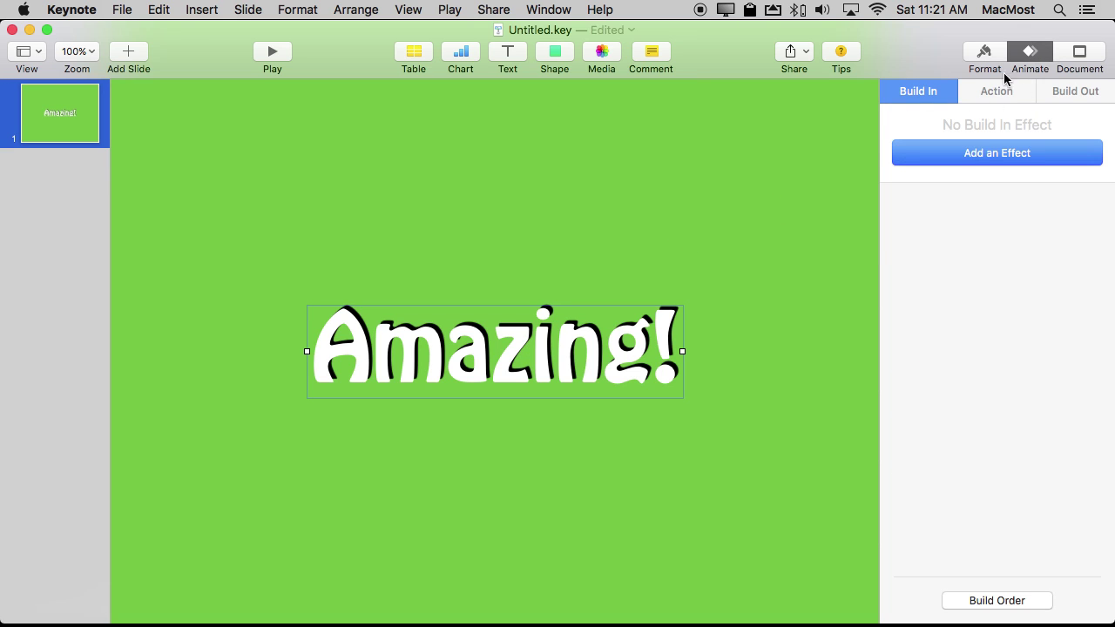
left_click(991, 155)
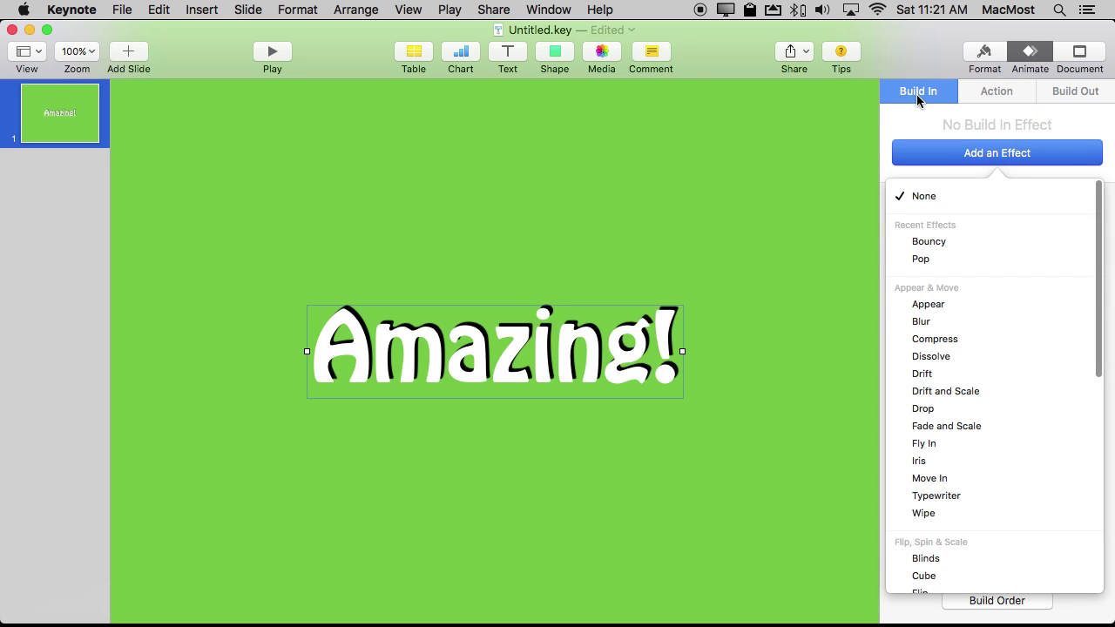
left_click(935, 243)
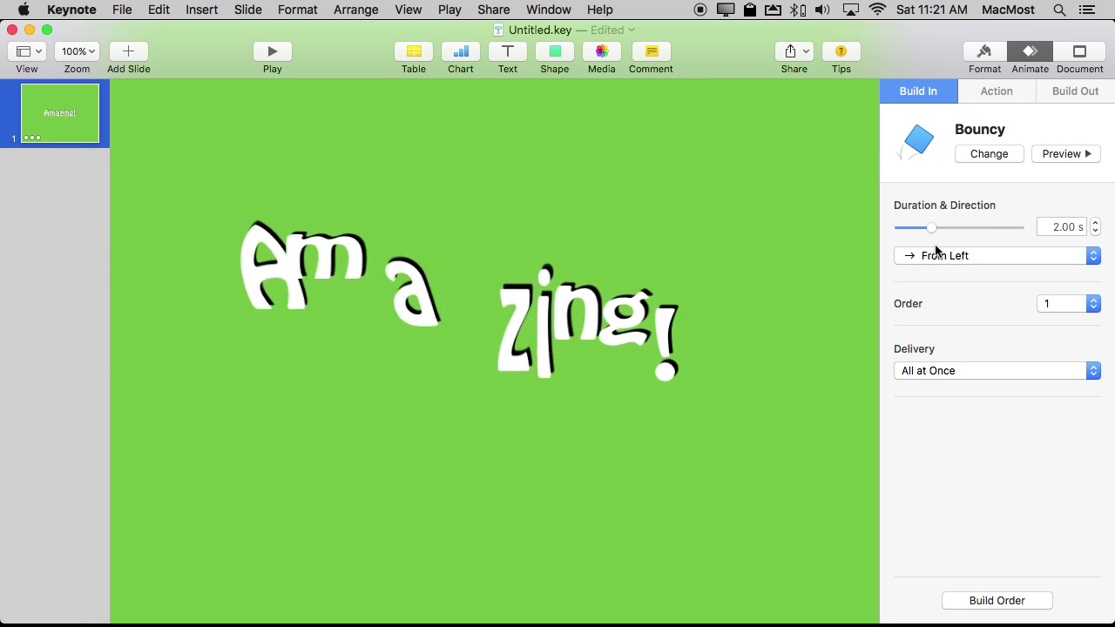
Step: Set the text's build-out animation to Vanish
left_click(1061, 97)
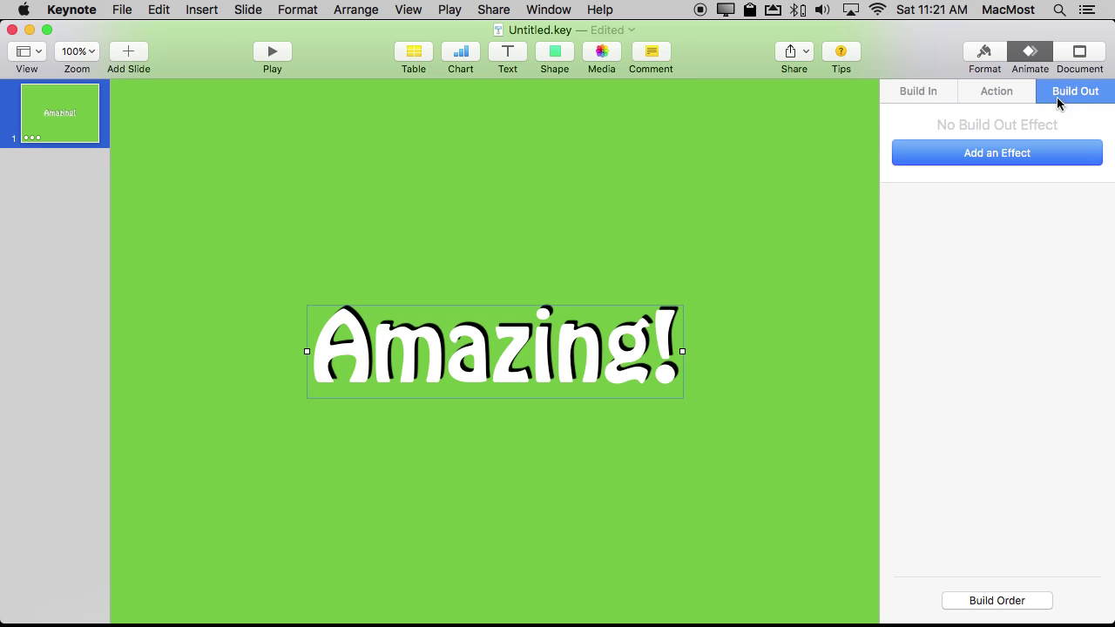
left_click(990, 155)
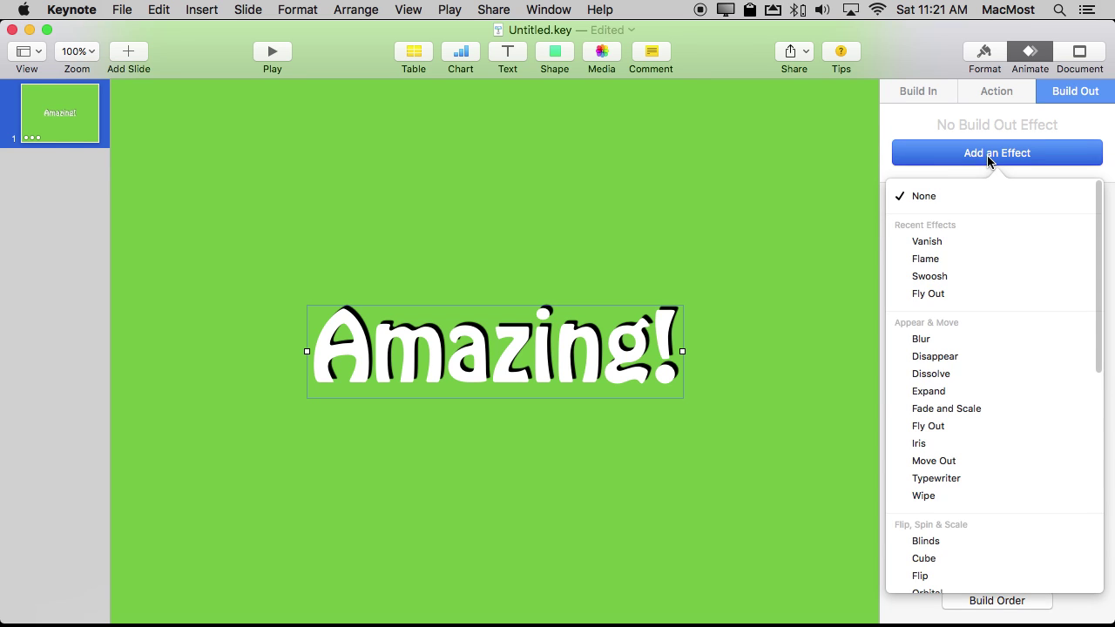
left_click(953, 244)
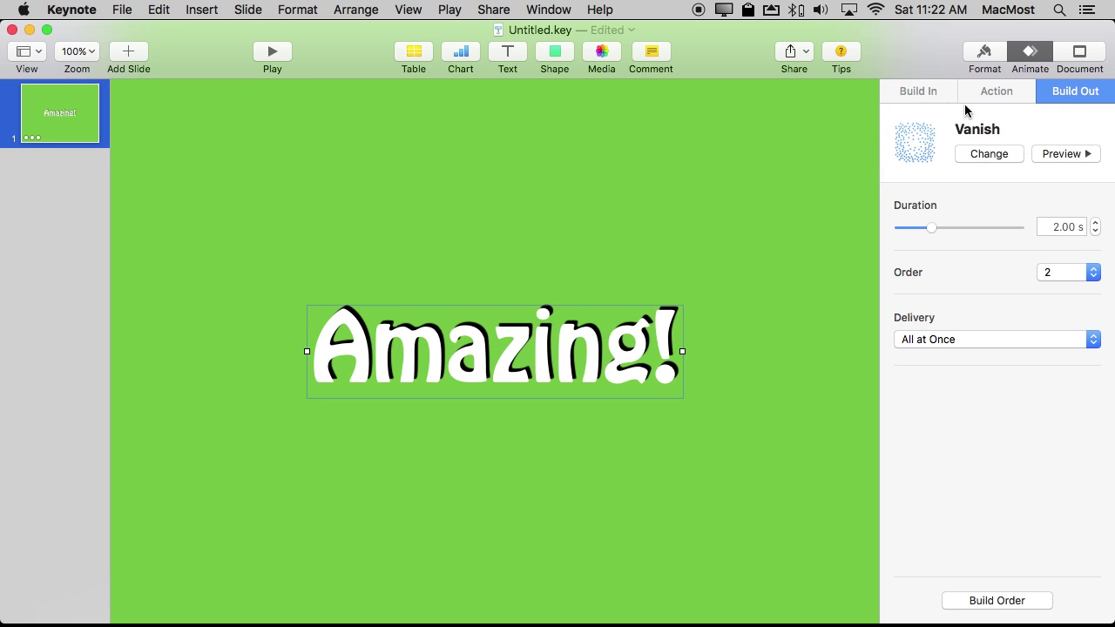
left_click(123, 8)
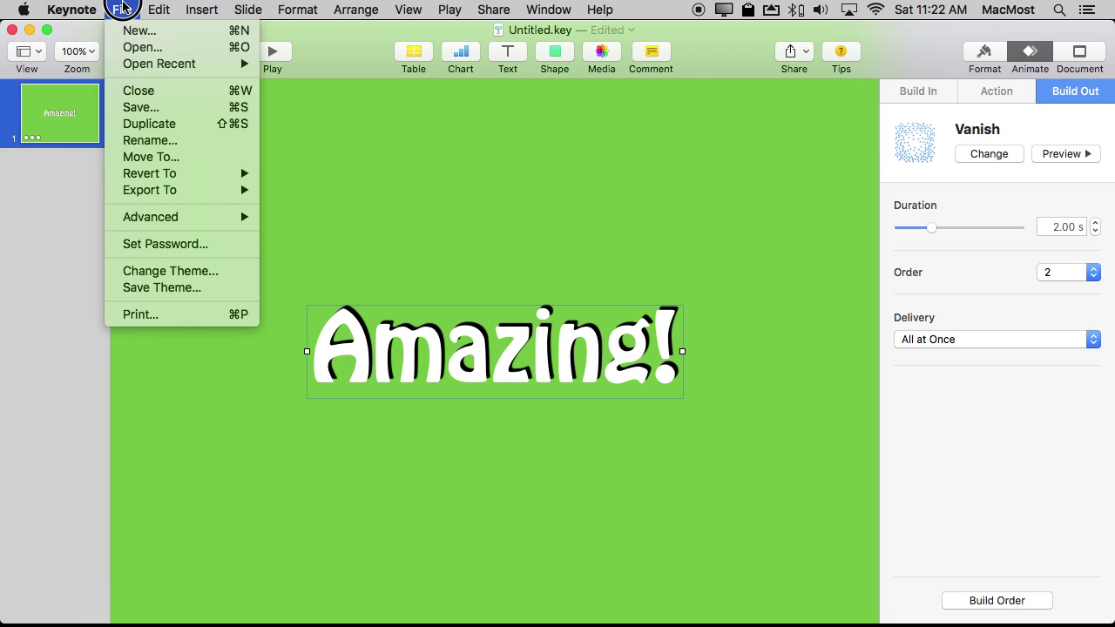
Step: Export a QuickTime movie with default settings, saved as 'Amazing Title' on the Desktop
mouse_move(165, 188)
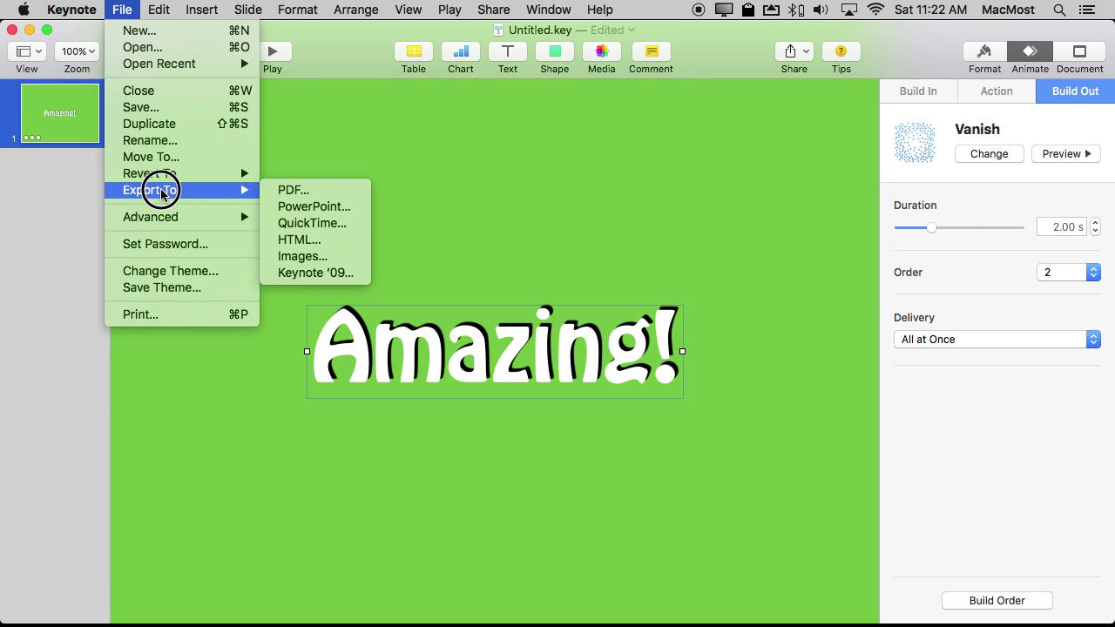
left_click(314, 223)
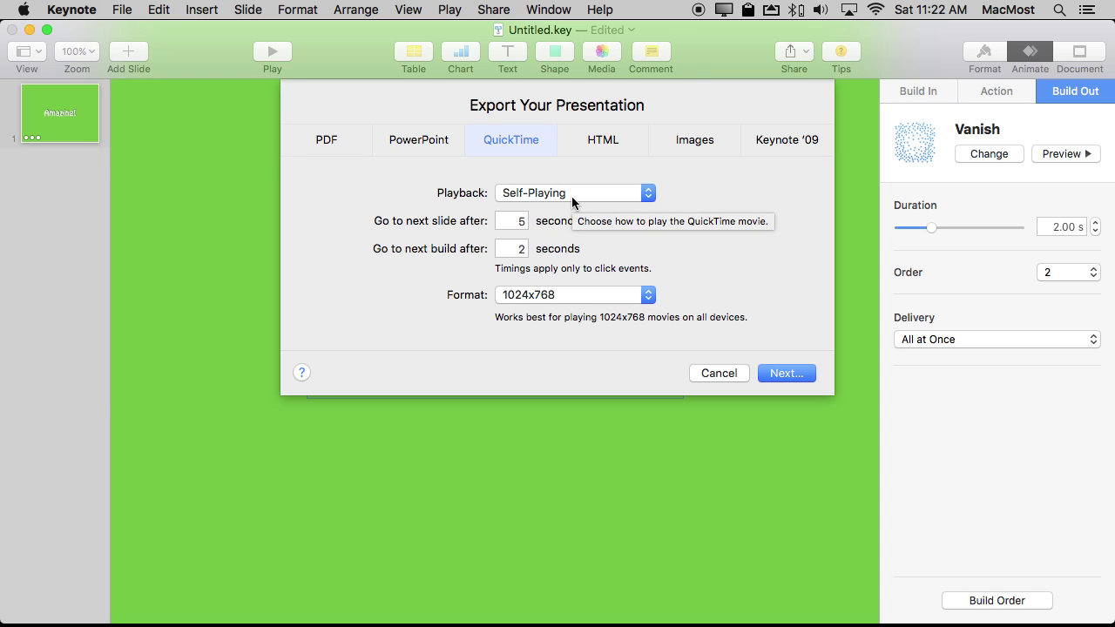
left_click(796, 375)
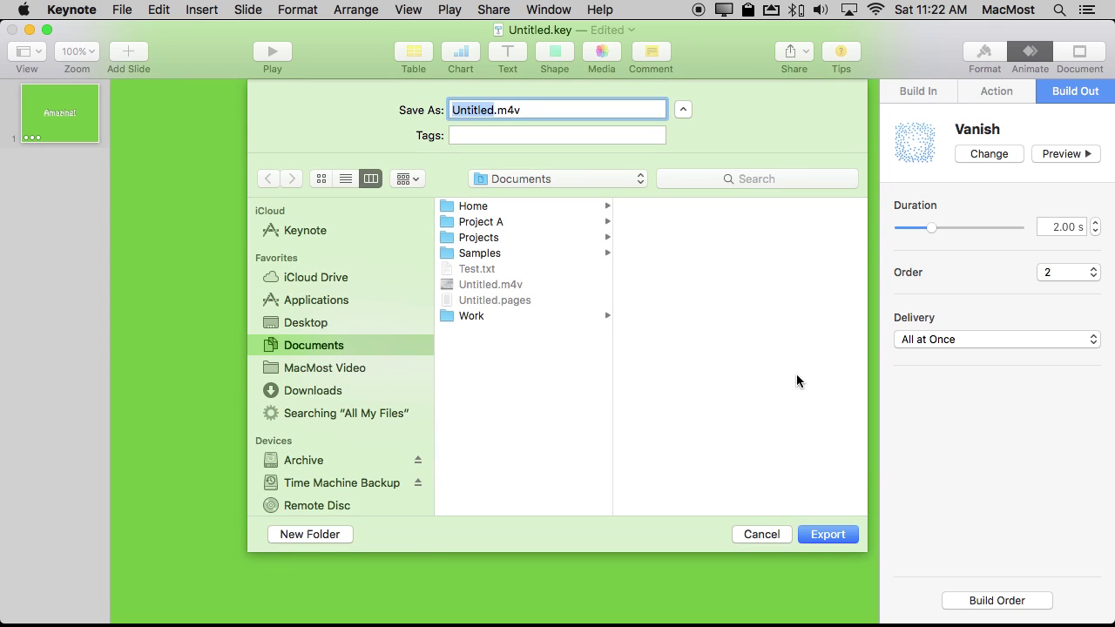
key("super+d")
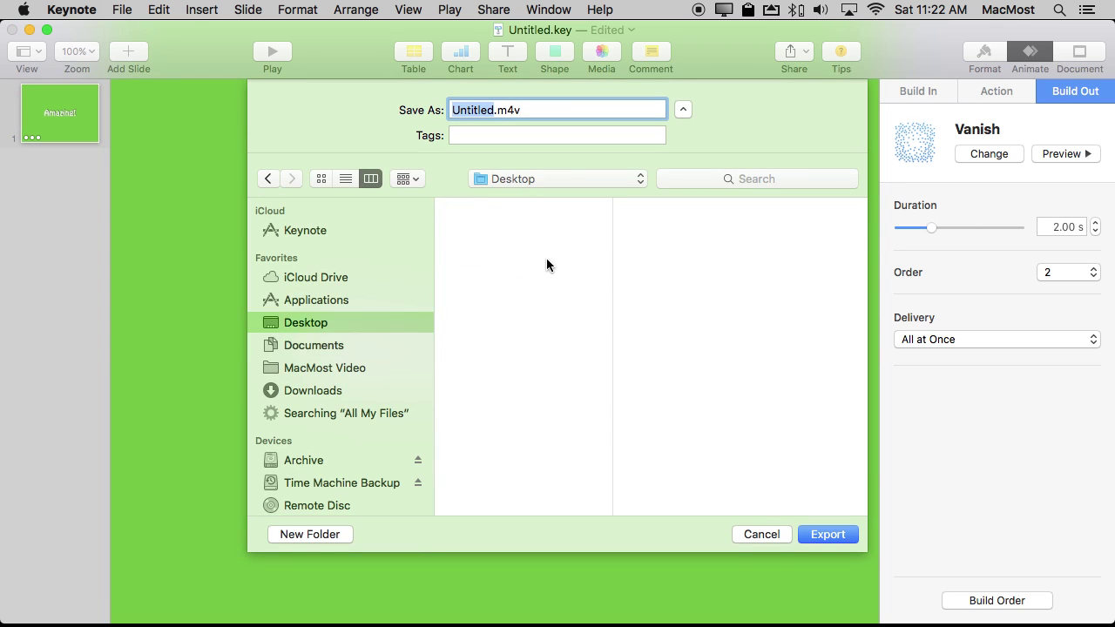
type("Amazing")
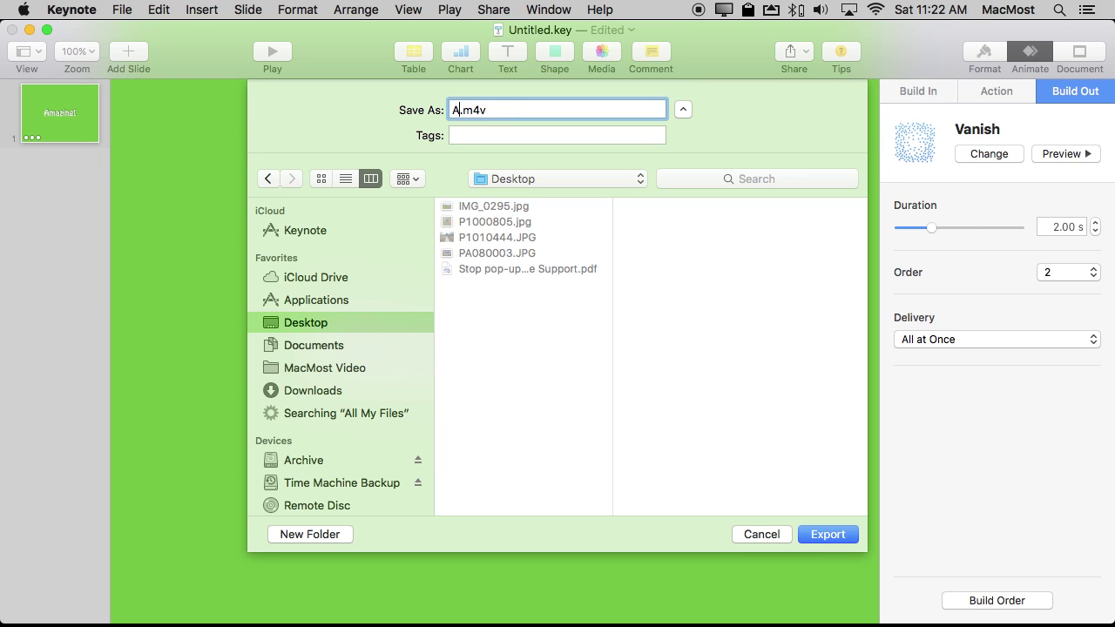
type(" Title")
key("Return")
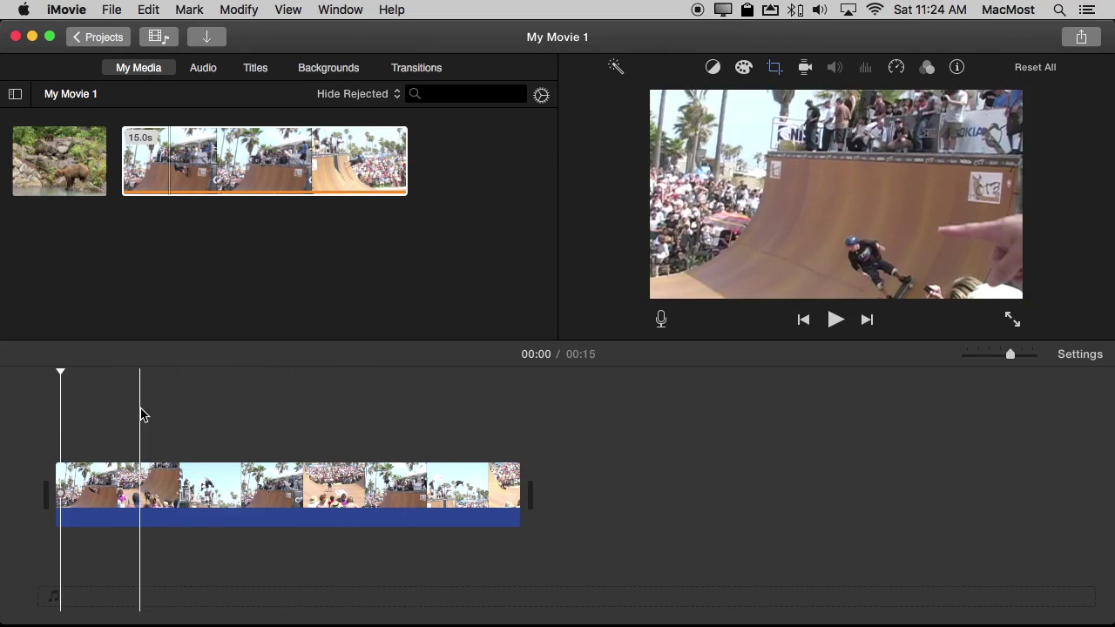
Step: Import Amazing Title.m4v from the Desktop into the My Movie 1 media
left_click(201, 401)
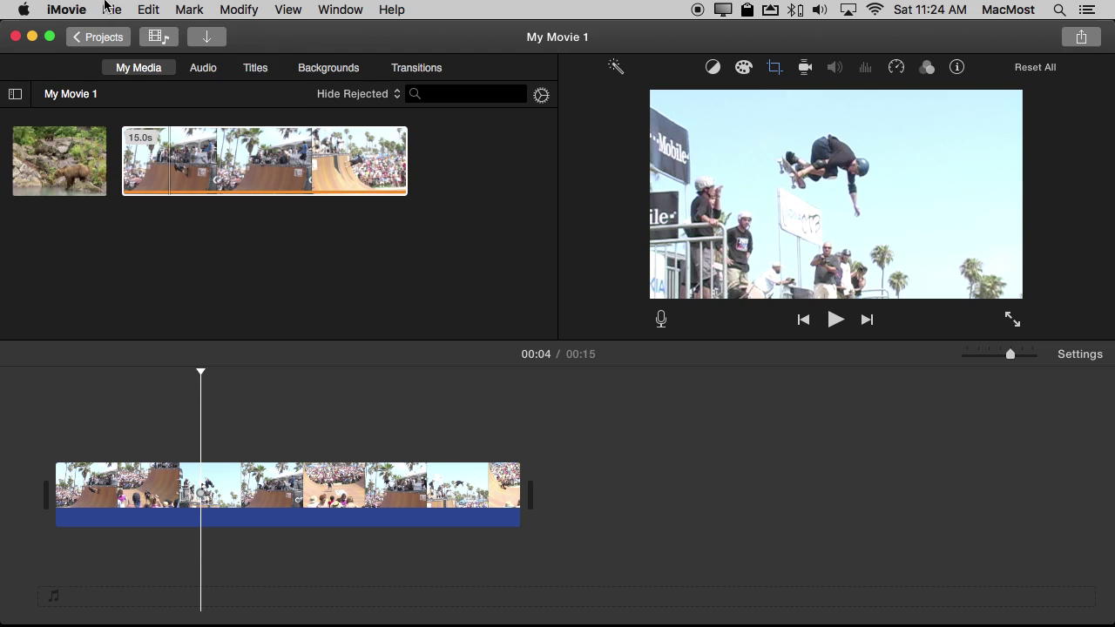
left_click(105, 9)
left_click(141, 107)
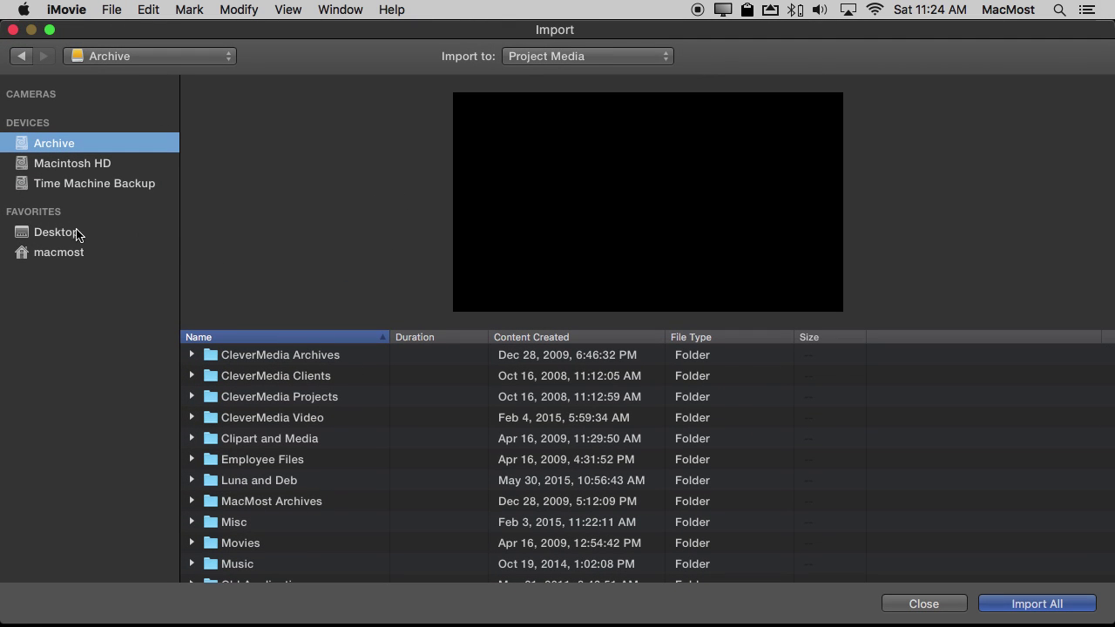
left_click(77, 232)
double_click(259, 356)
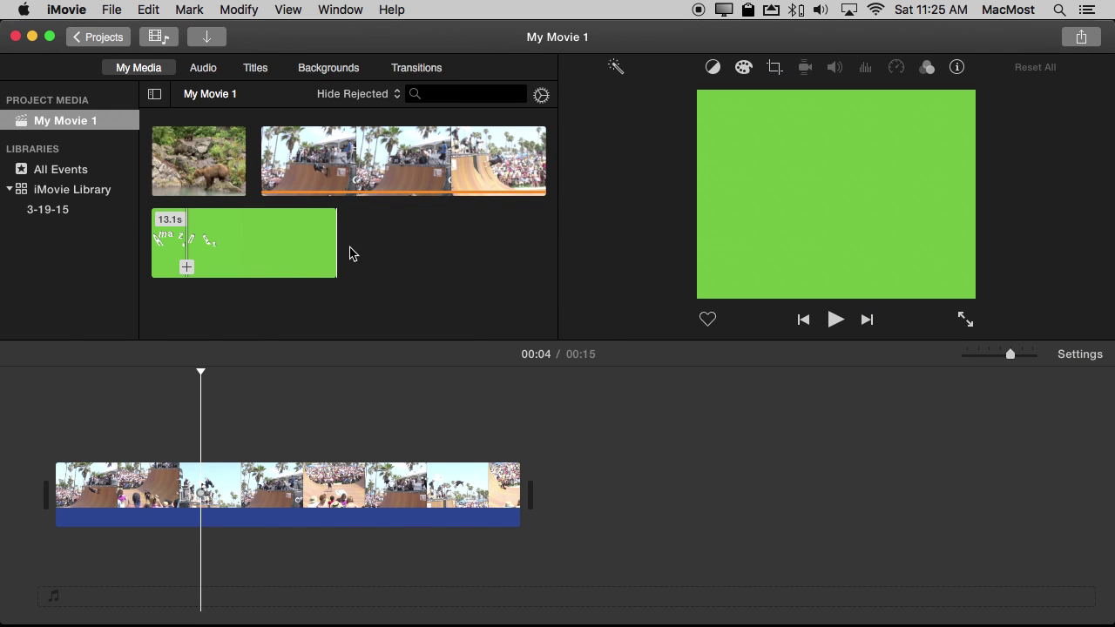
Step: Preview the green title clip, then drag it onto the timeline above the skateboard footage
left_click(206, 249)
key("space")
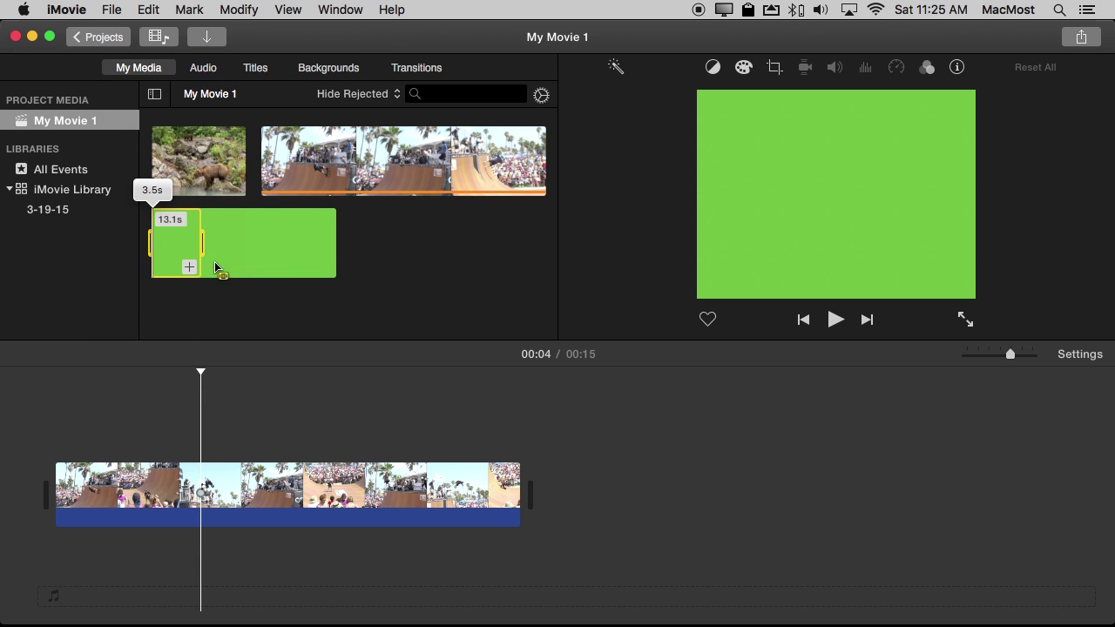
left_click(203, 243)
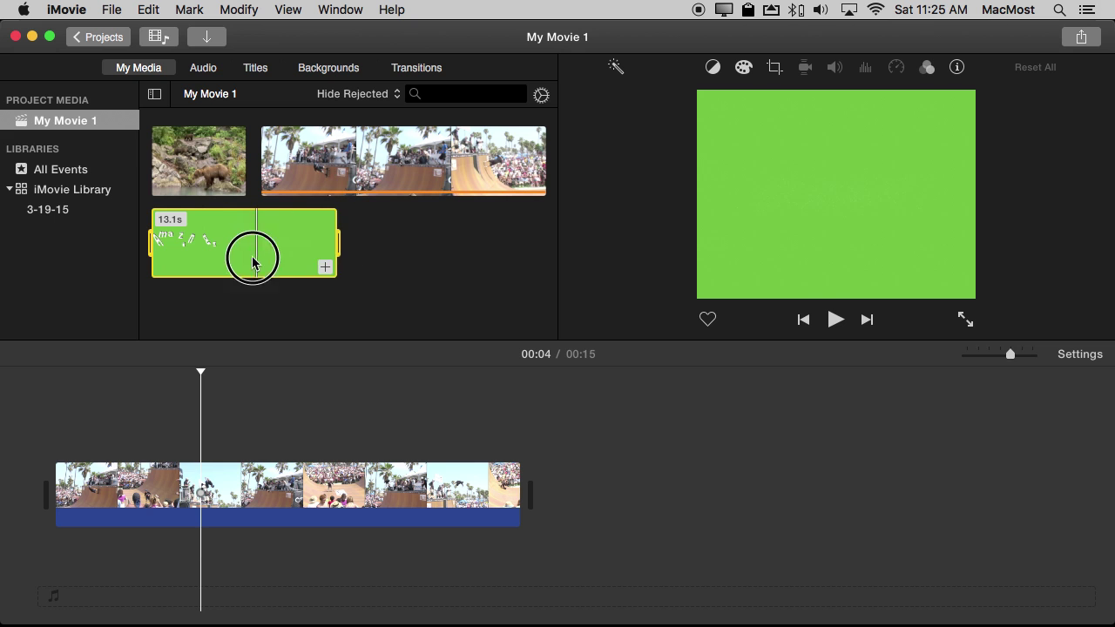
left_click_drag(255, 256, 58, 426)
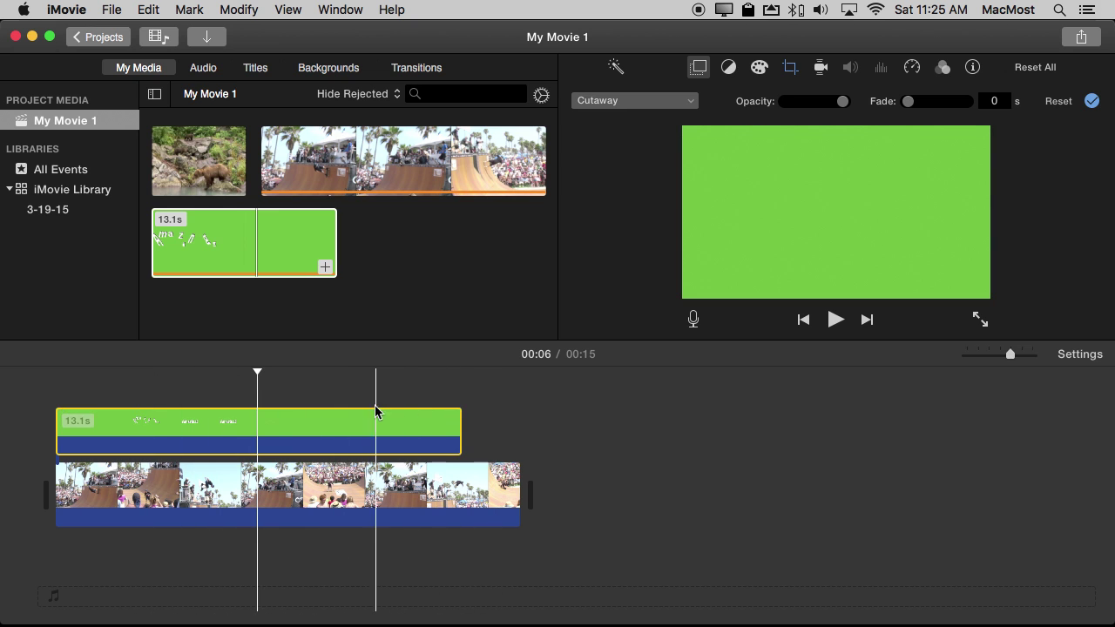
left_click(215, 440)
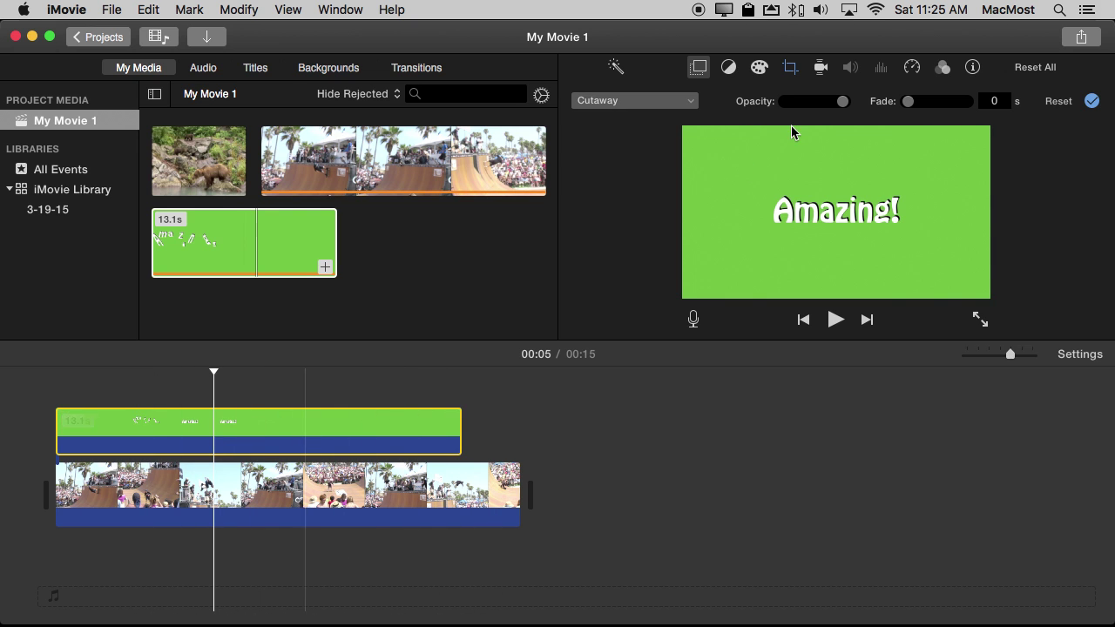
Step: Set the title clip's video overlay to Green/Blue Screen and play the movie from the start
left_click(728, 67)
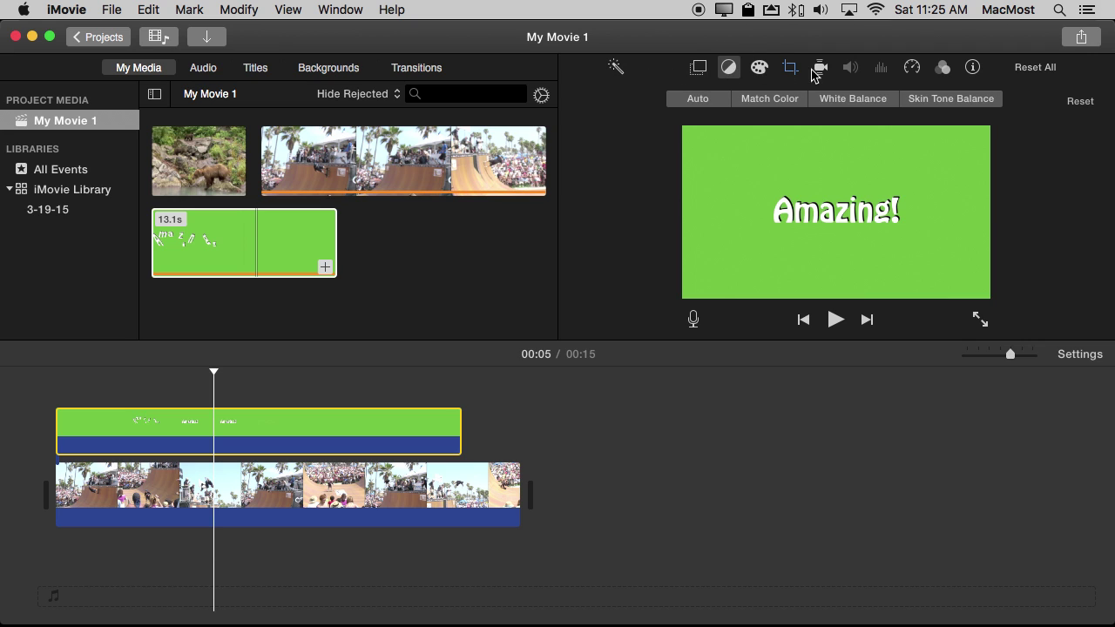
left_click(697, 68)
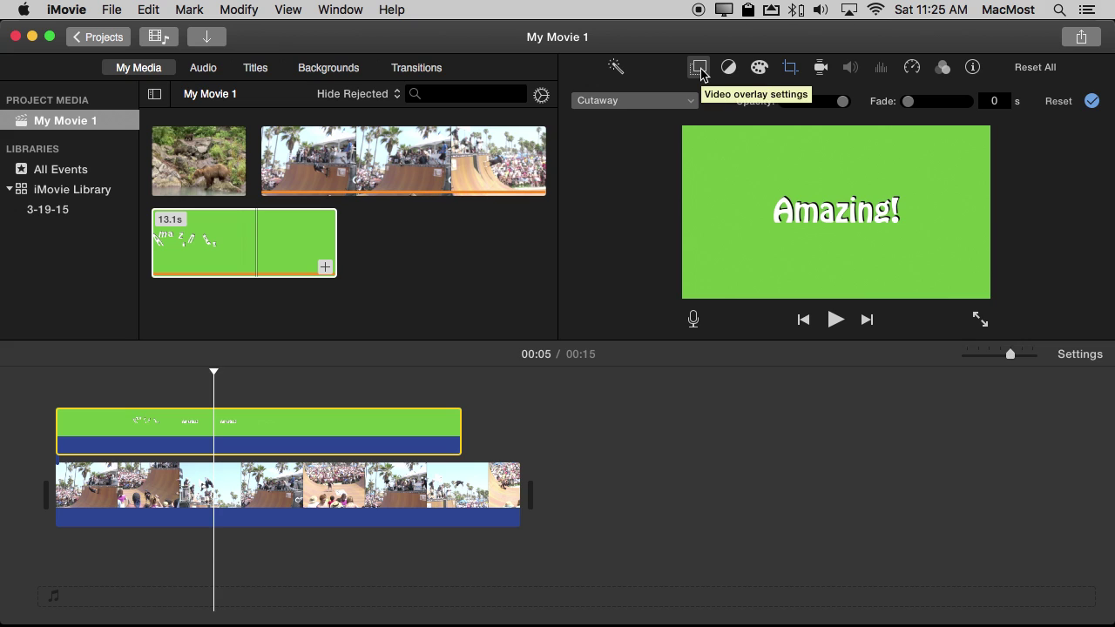
left_click(651, 103)
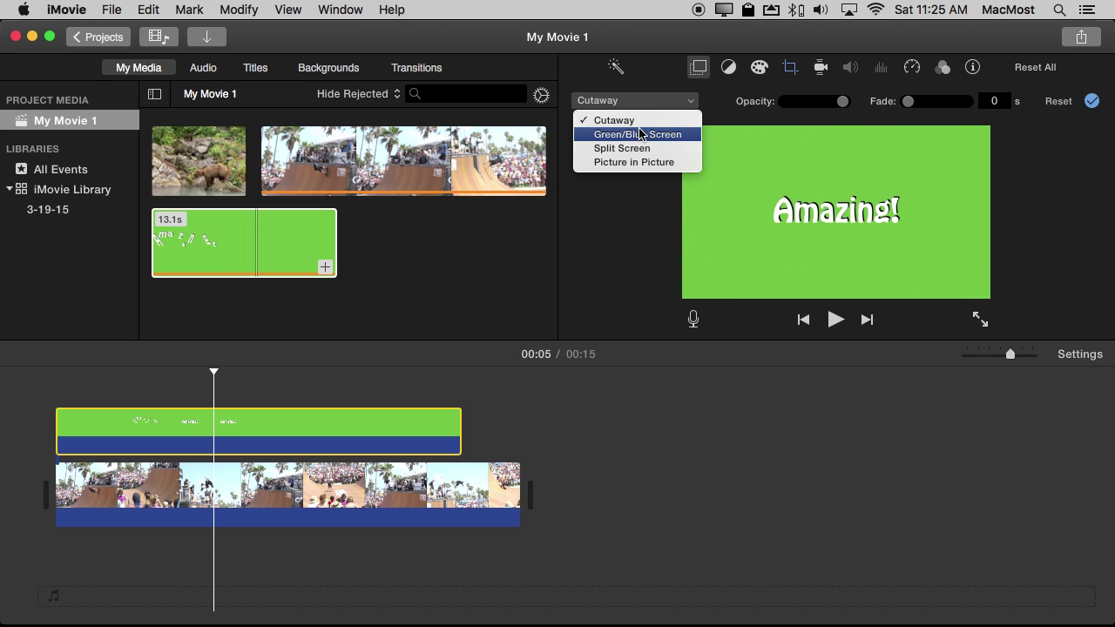
left_click(638, 135)
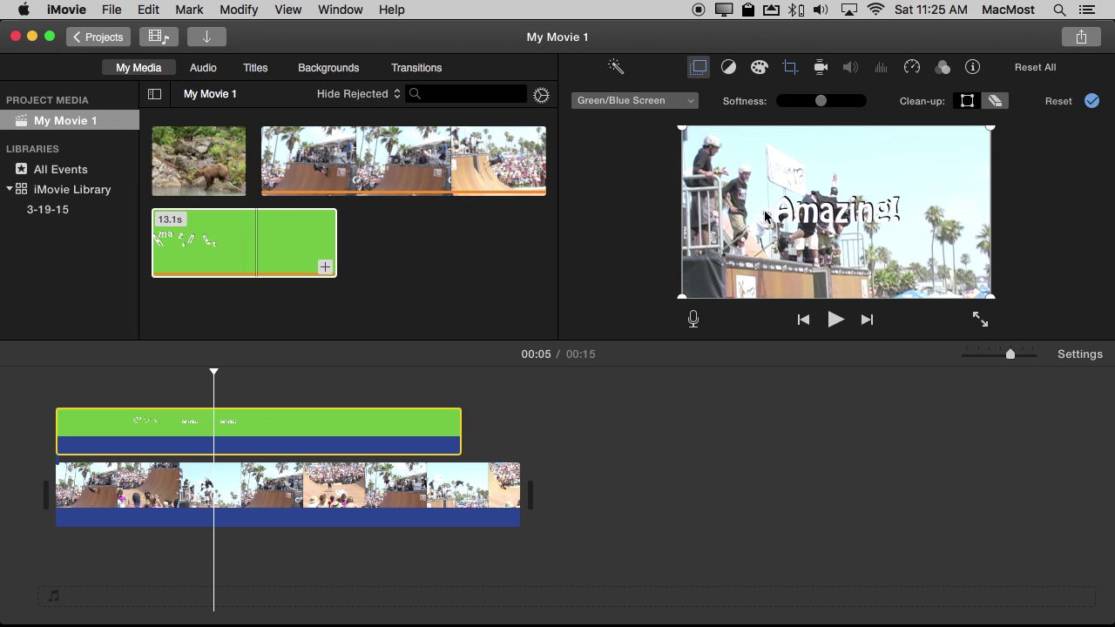
left_click(215, 378)
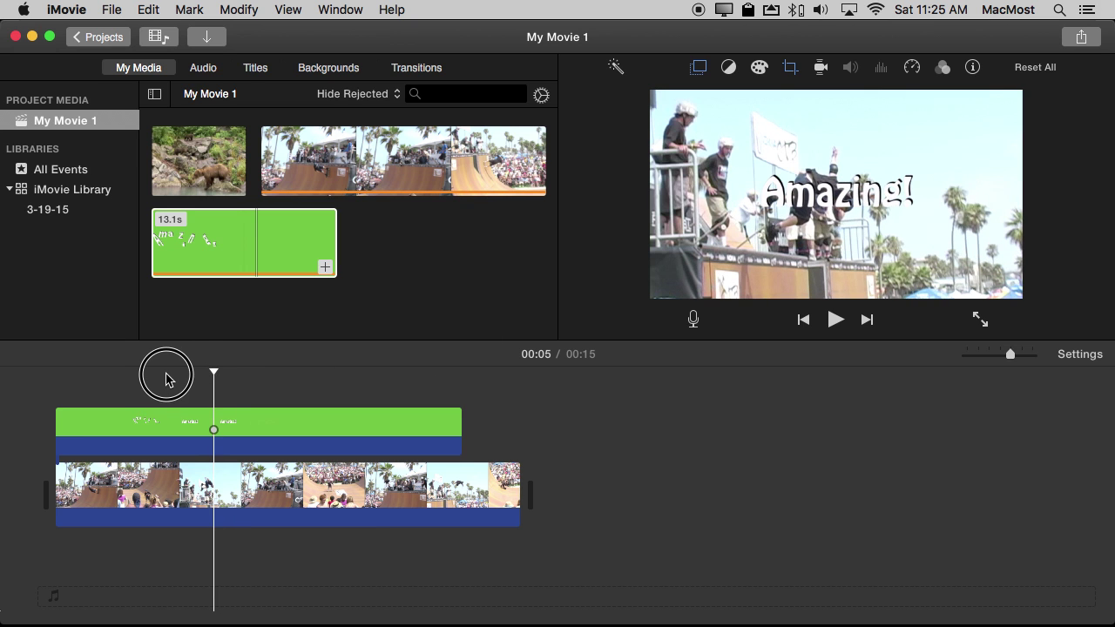
left_click_drag(211, 372, 72, 376)
key("space")
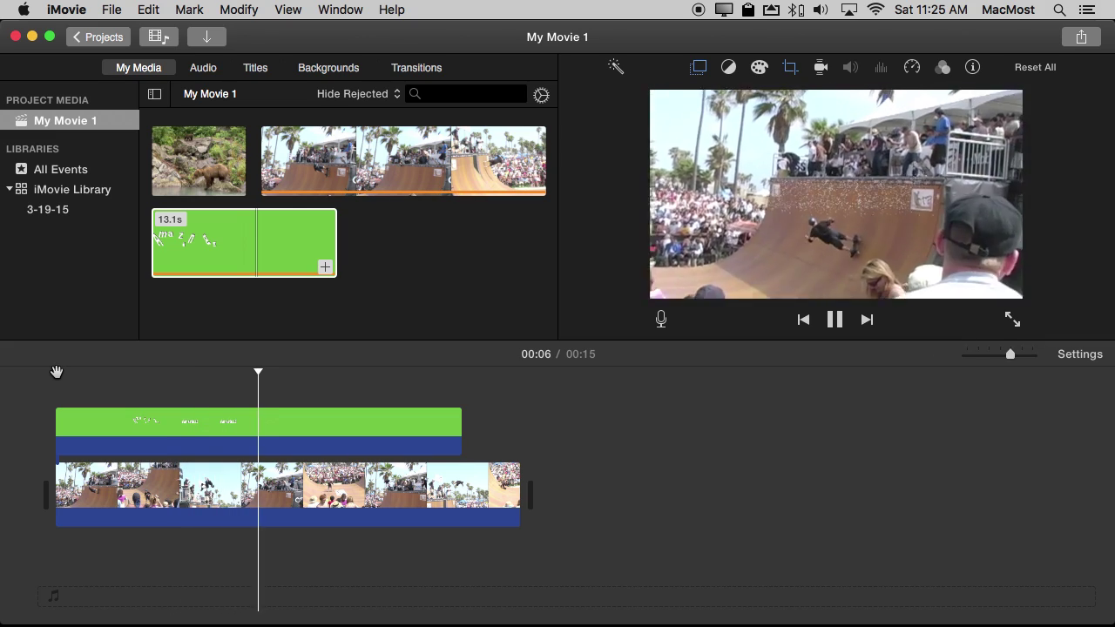
key("space")
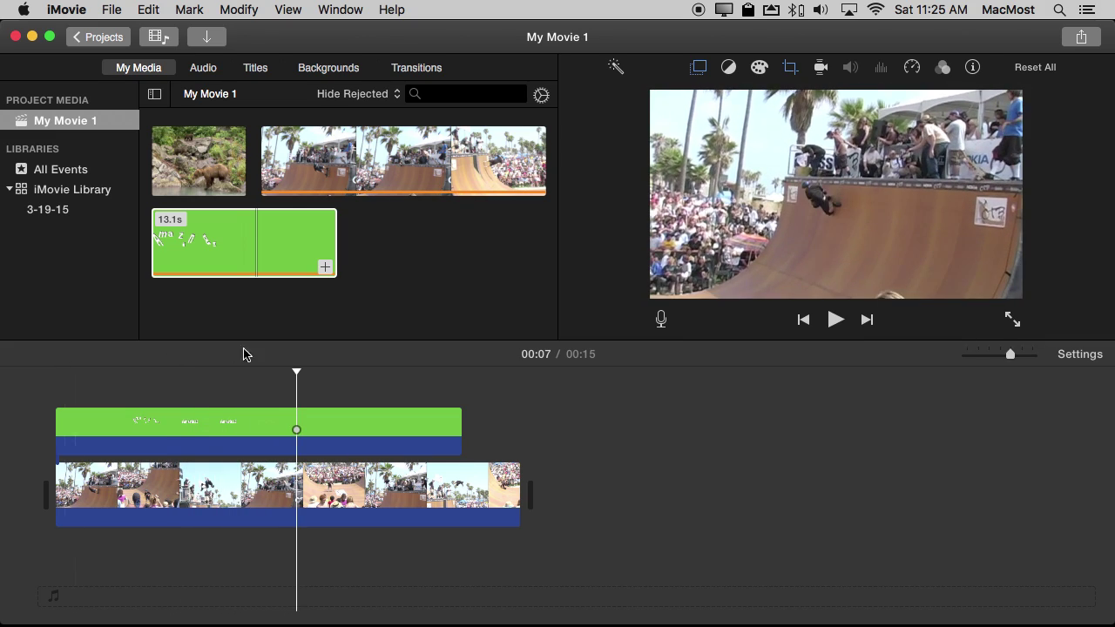